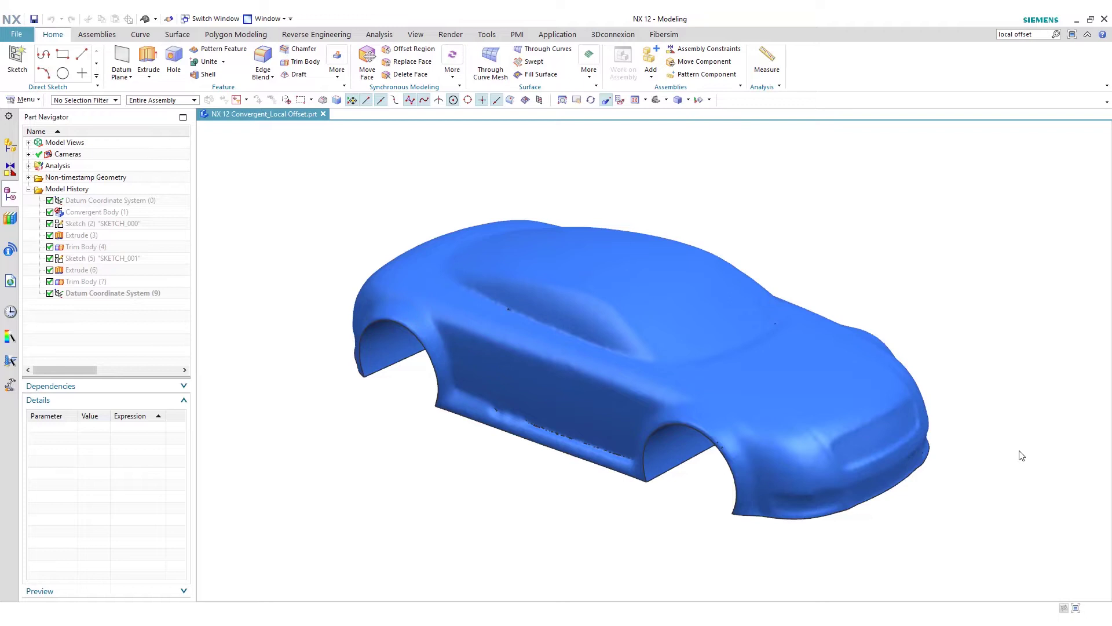
# - Run a Section Analysis on the car facet body with X and Y planes spaced 180 apart
pyautogui.scroll(-1, 538, 258)
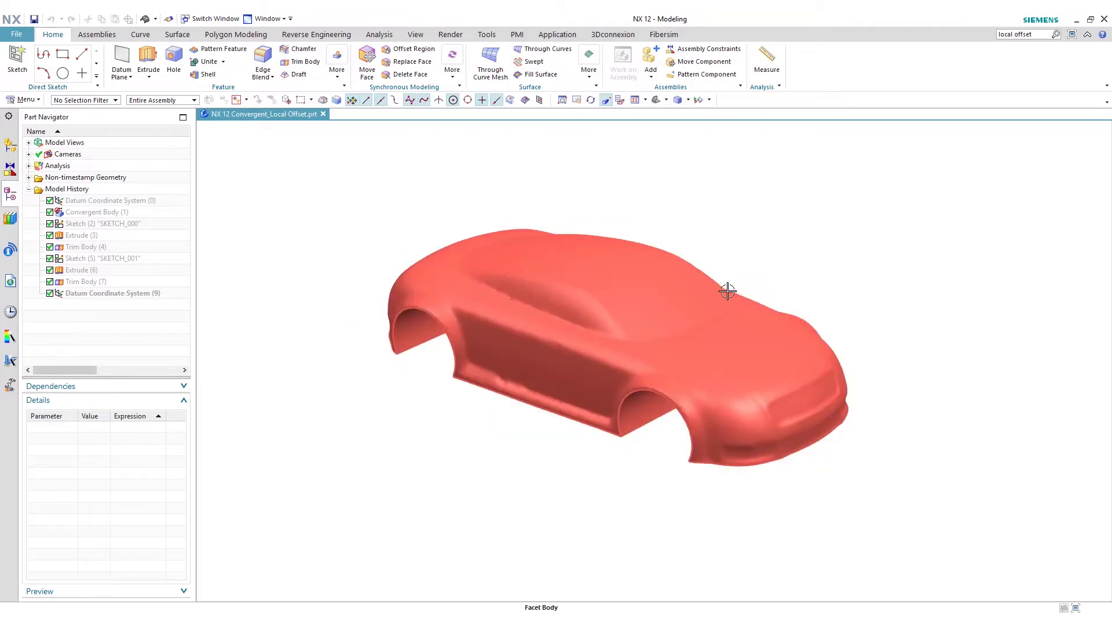
pyautogui.scroll(1, 727, 291)
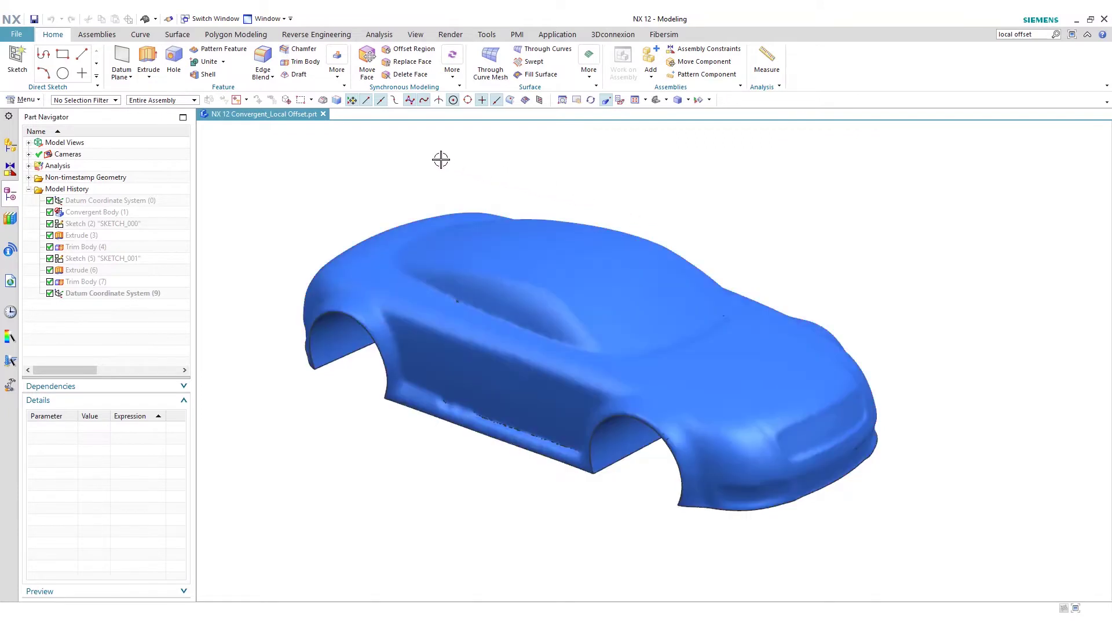
pyautogui.click(379, 35)
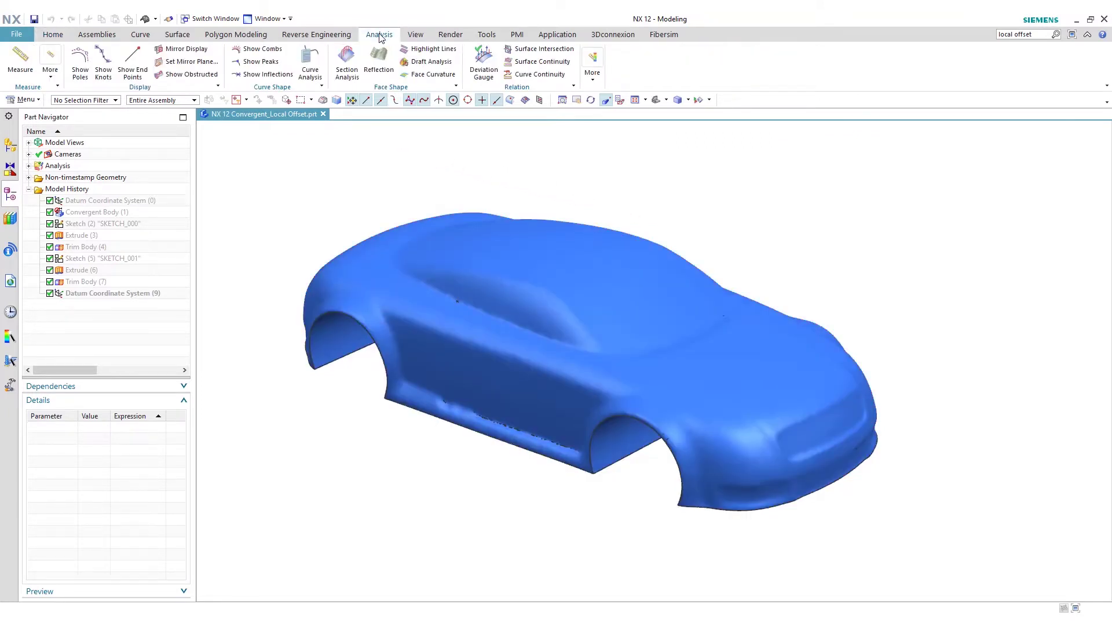
pyautogui.click(353, 72)
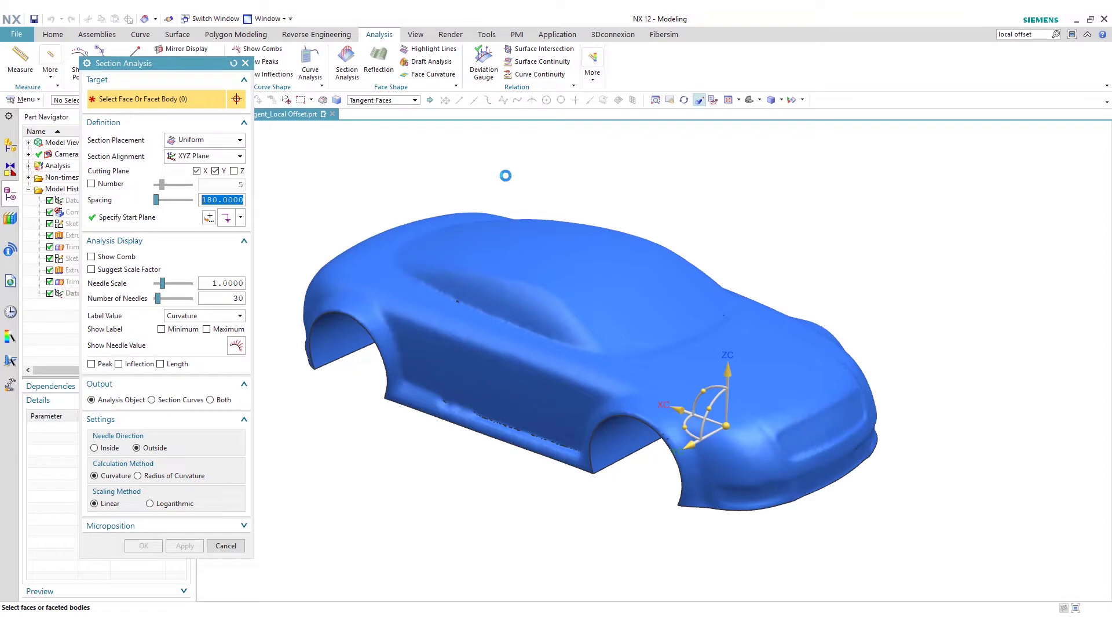
pyautogui.click(509, 250)
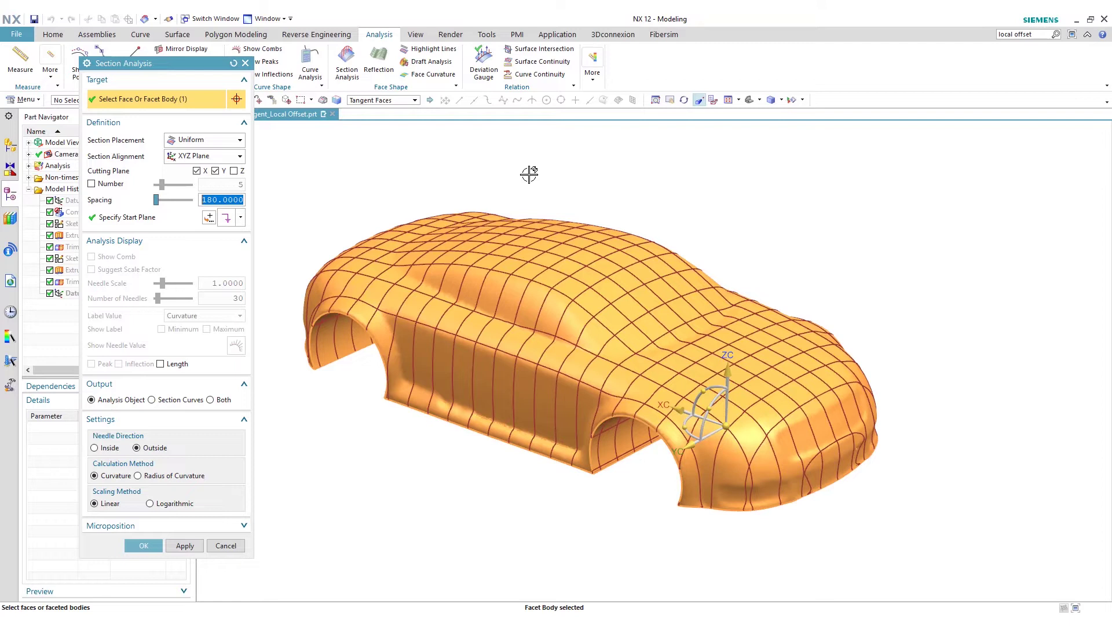
pyautogui.click(143, 545)
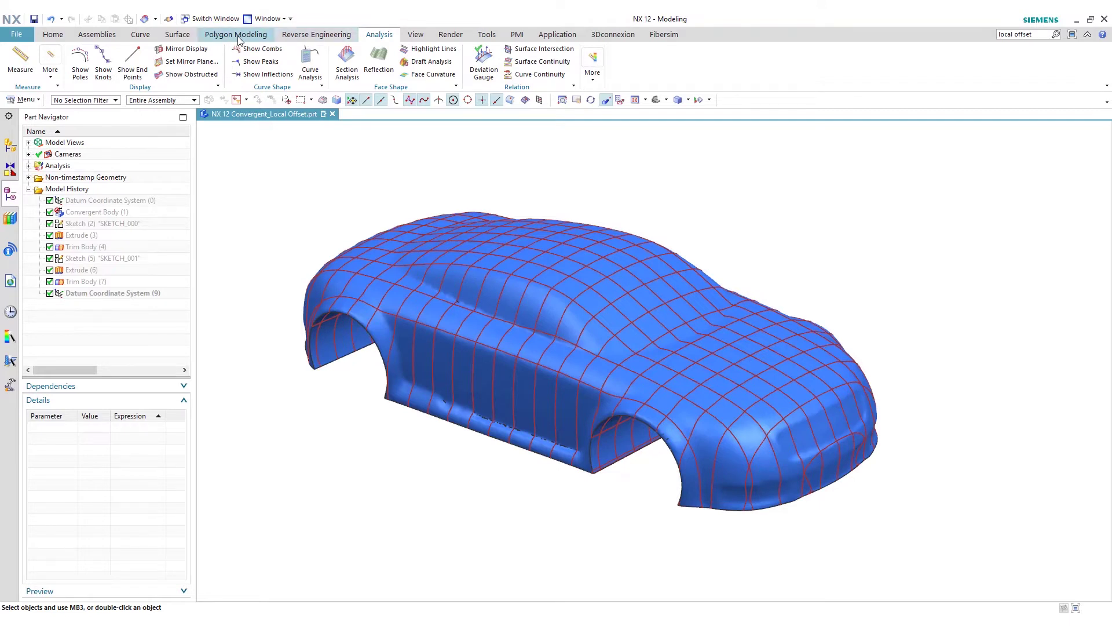
# - Switch from the Analysis tools to the Polygon Modeling tools, passing through Reverse Engineering
pyautogui.click(239, 36)
pyautogui.click(316, 35)
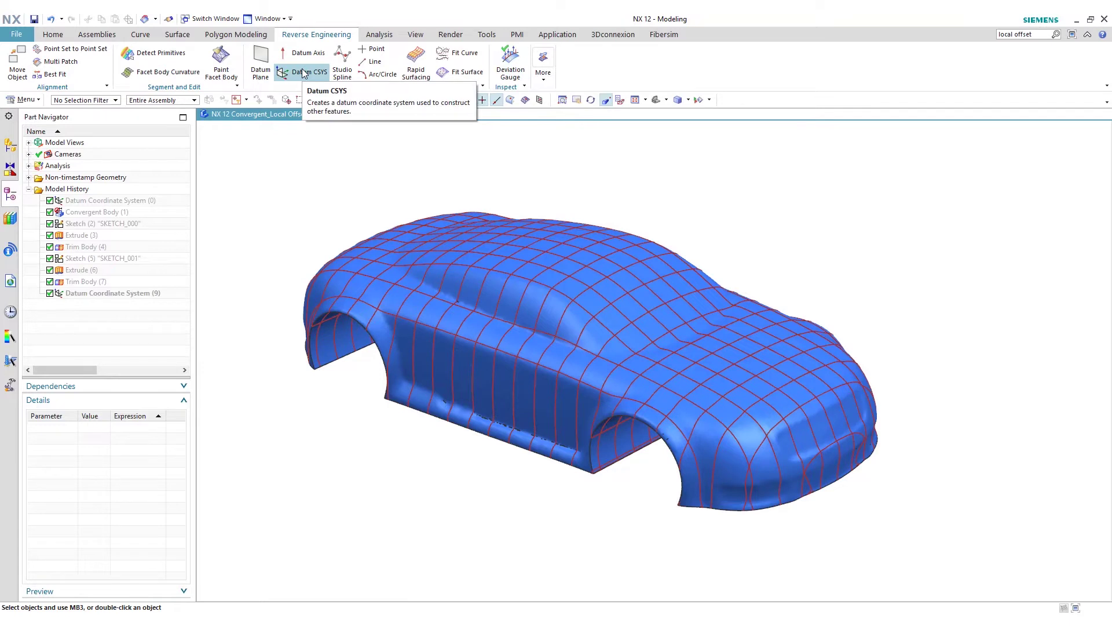
pyautogui.click(231, 36)
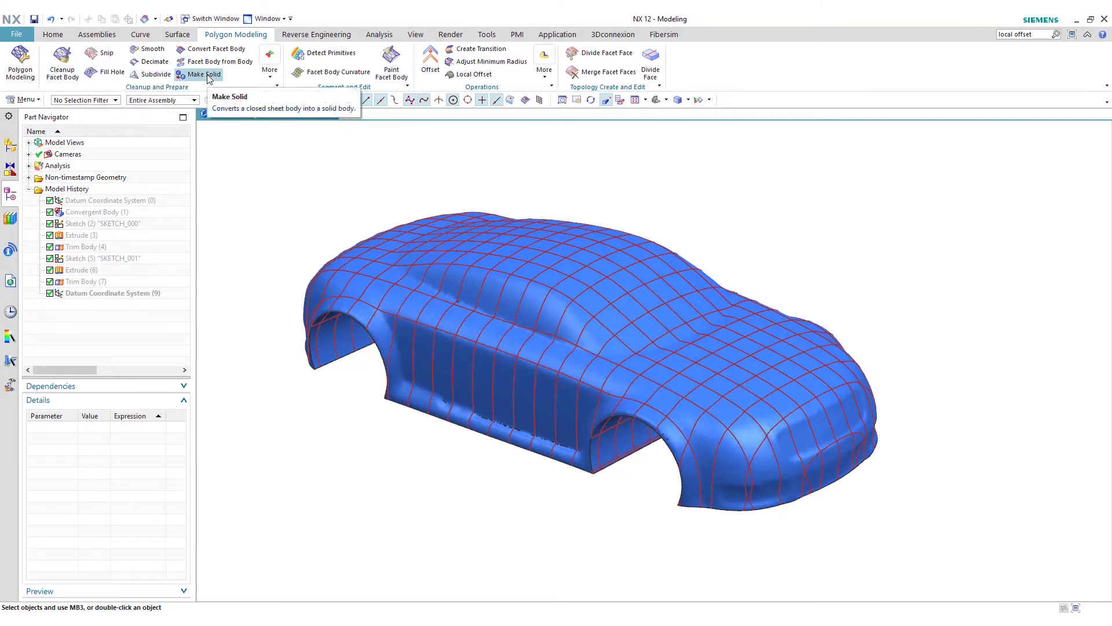
# - Start a Local Offset and box-select a 1284-facet patch on the hood from a top view
pyautogui.click(475, 74)
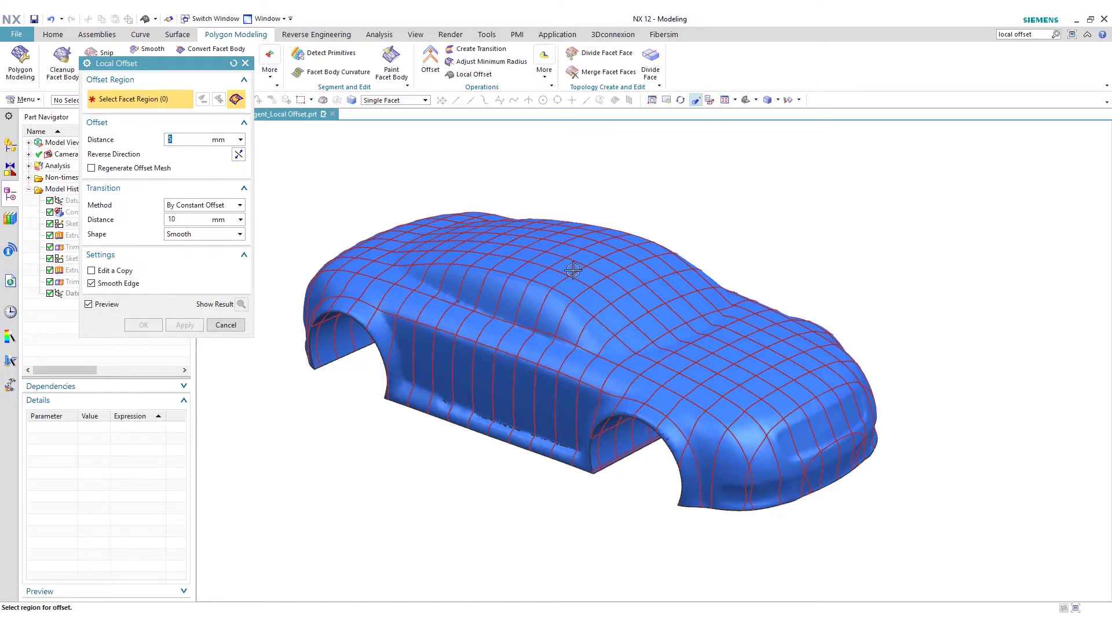
pyautogui.moveTo(640, 317); pyautogui.dragTo(669, 365, button='middle')
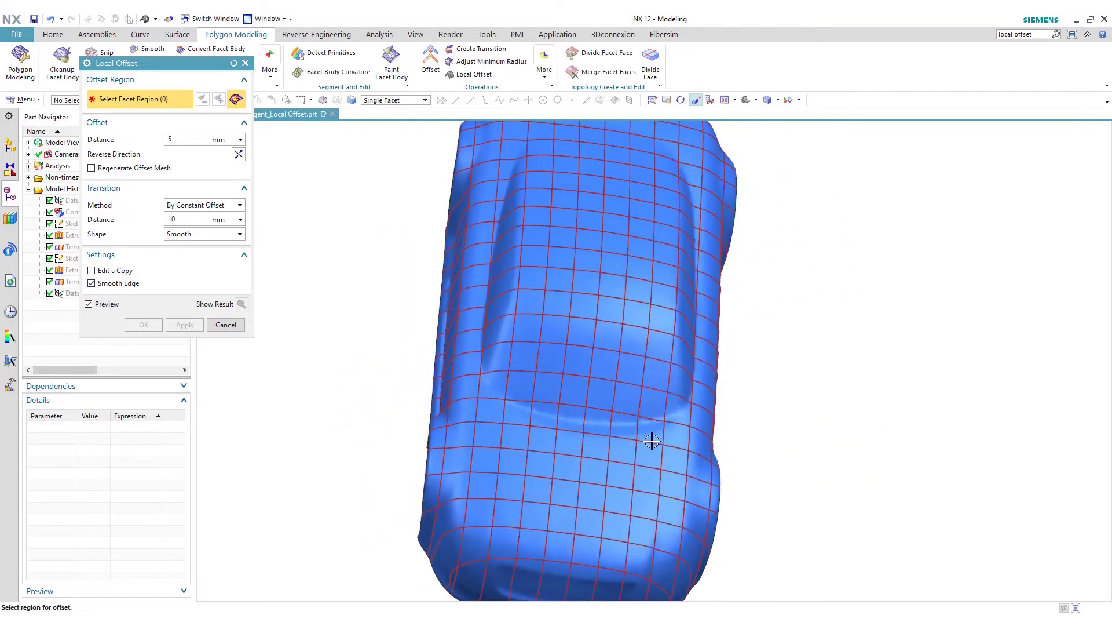
pyautogui.moveTo(650, 442); pyautogui.dragTo(612, 449, button='middle')
pyautogui.scroll(-3, 590, 572)
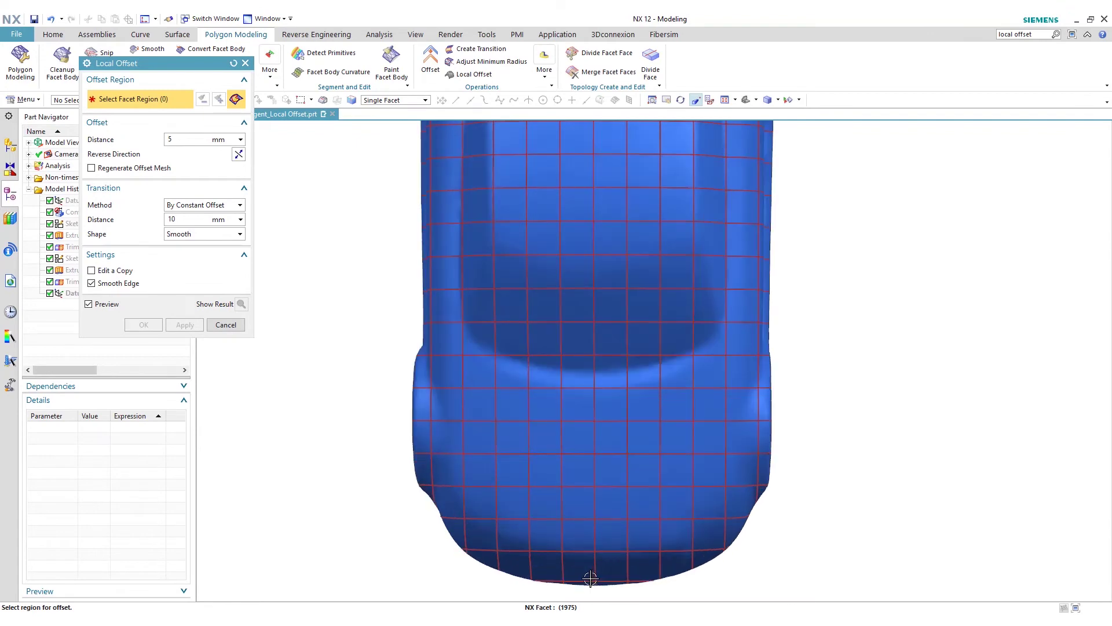
pyautogui.moveTo(595, 473)
pyautogui.mouseDown()
pyautogui.moveTo(672, 498)
pyautogui.moveTo(663, 495)
pyautogui.mouseUp()
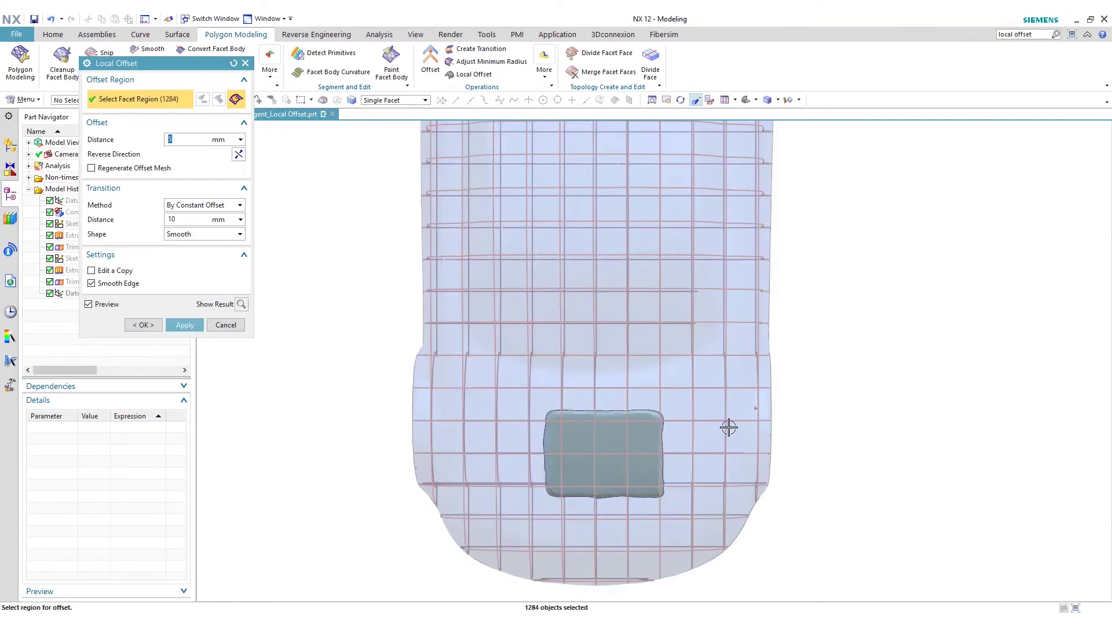
# - Raise the hood patch by a 20 mm offset with Transition Method set to None
pyautogui.click(235, 206)
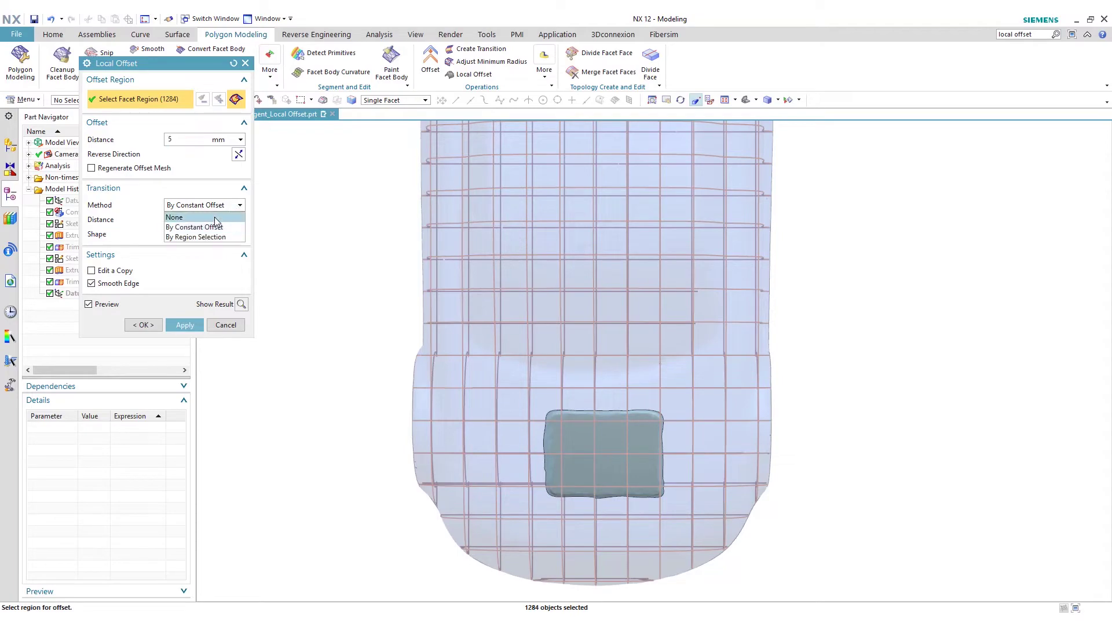
pyautogui.click(232, 215)
pyautogui.moveTo(640, 491); pyautogui.dragTo(665, 418, button='middle')
pyautogui.scroll(5, 722, 228)
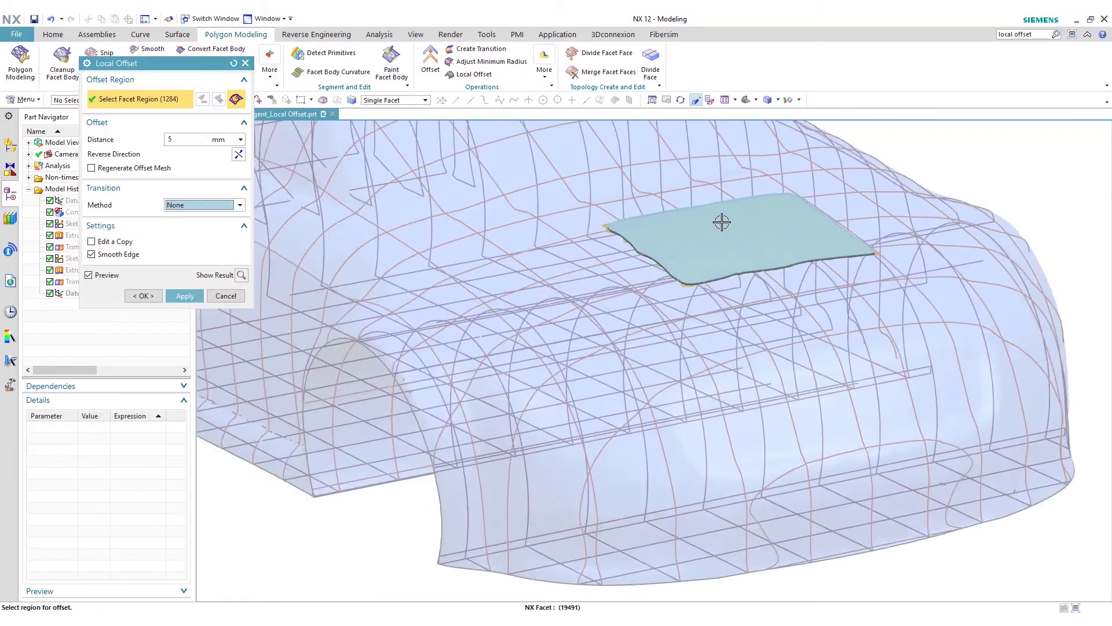
pyautogui.doubleClick(195, 137)
pyautogui.write('20')
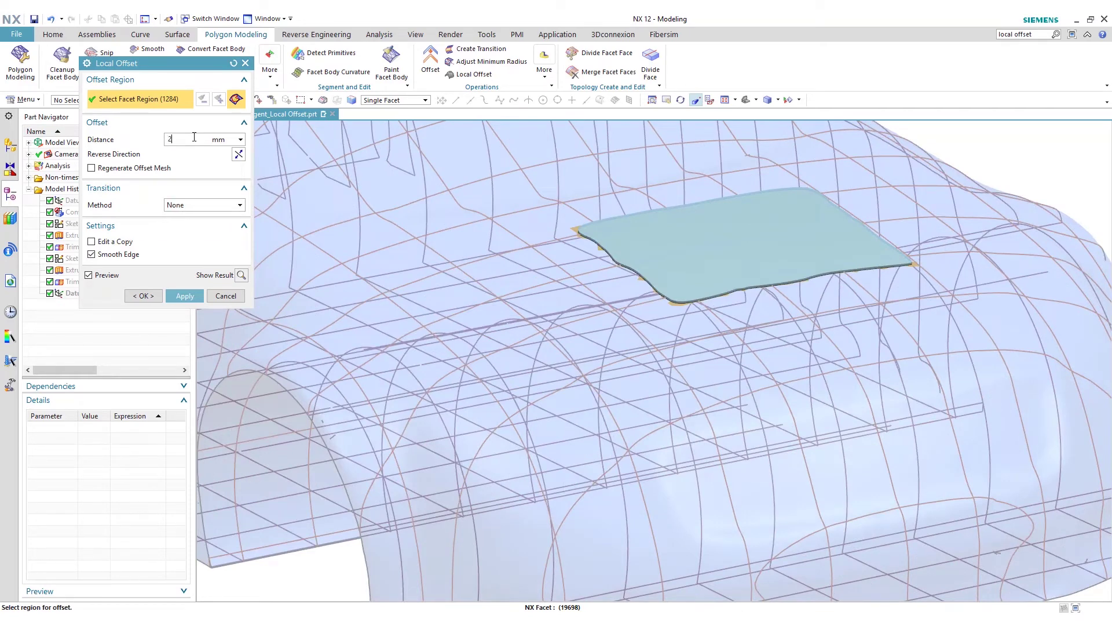
pyautogui.press('Return')
pyautogui.scroll(-2, 643, 322)
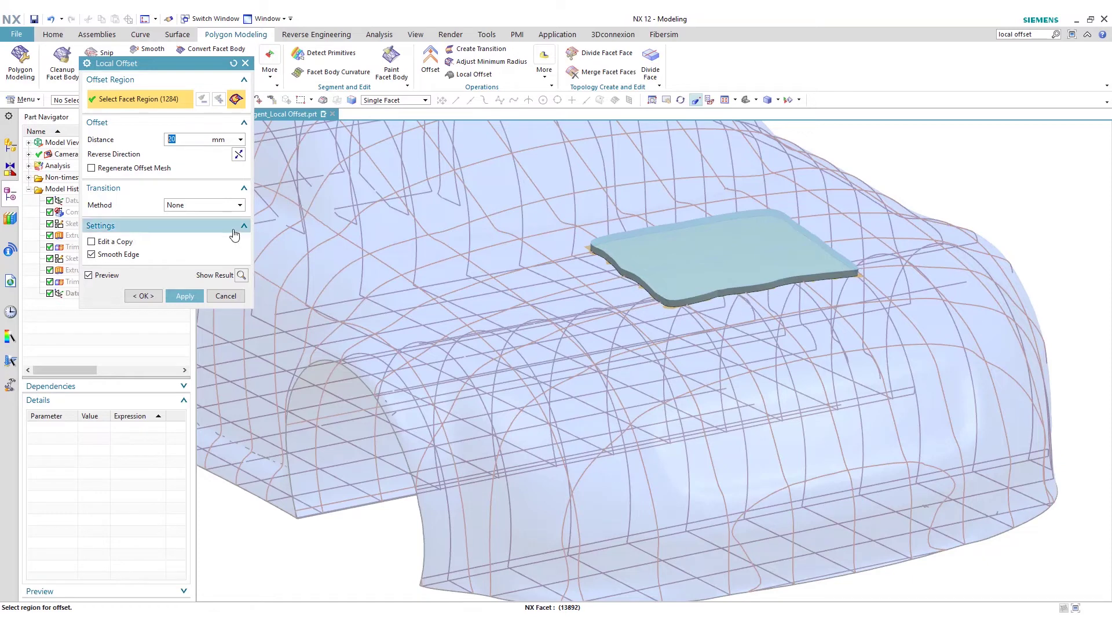
# - Use a Smooth By Constant Offset transition and widen its distance from 10 to 20 mm
pyautogui.click(233, 206)
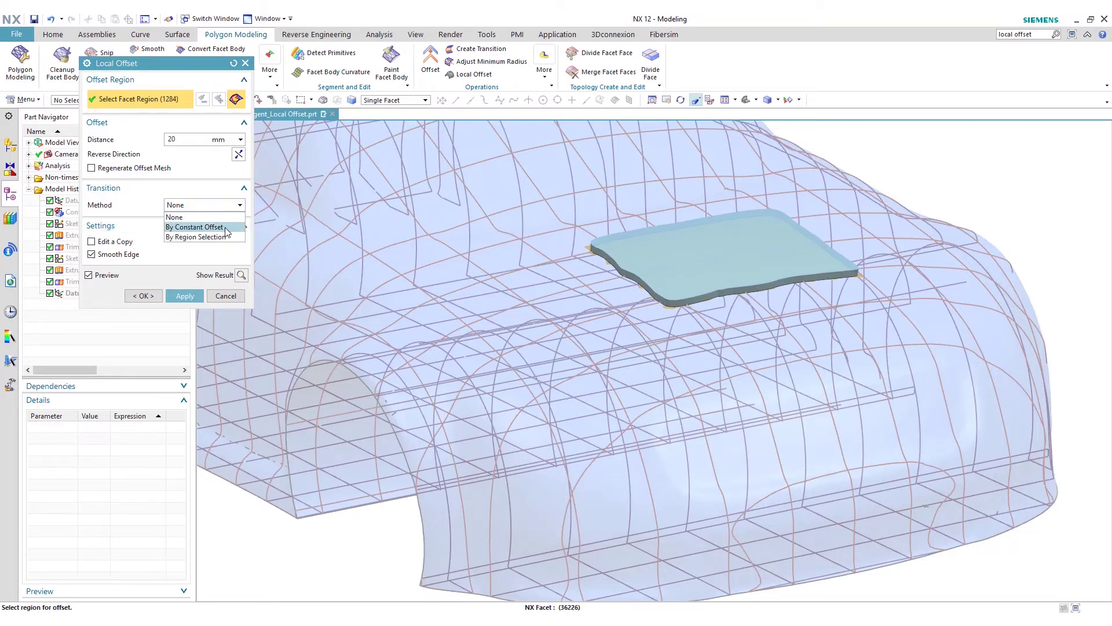
pyautogui.click(225, 227)
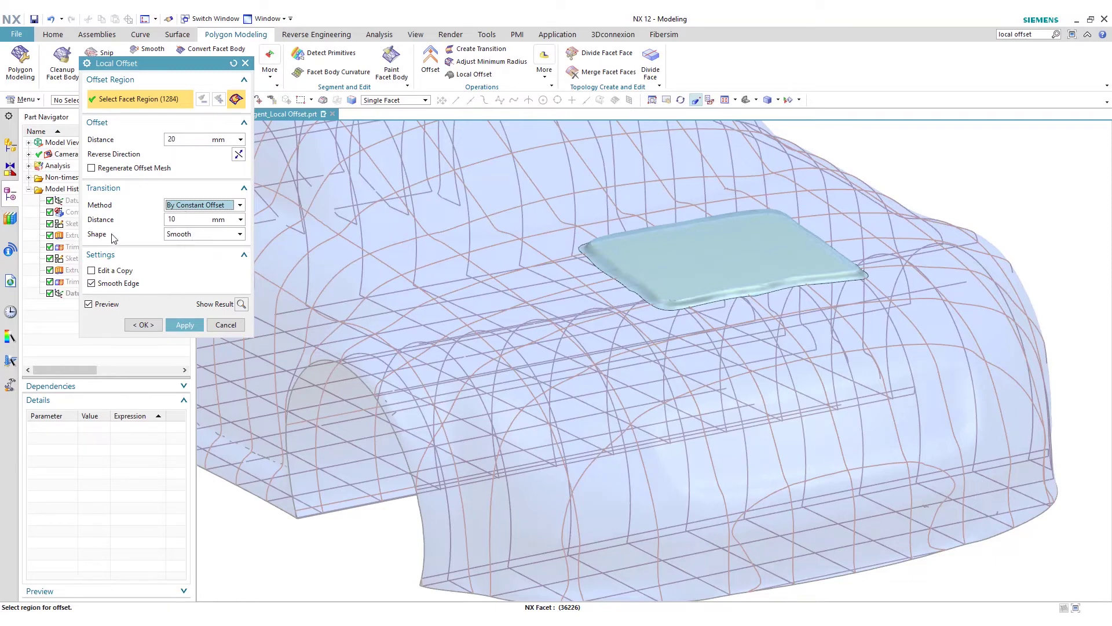
pyautogui.click(202, 236)
pyautogui.click(179, 255)
pyautogui.click(188, 219)
pyautogui.doubleClick(187, 219)
pyautogui.write('20')
pyautogui.press('Return')
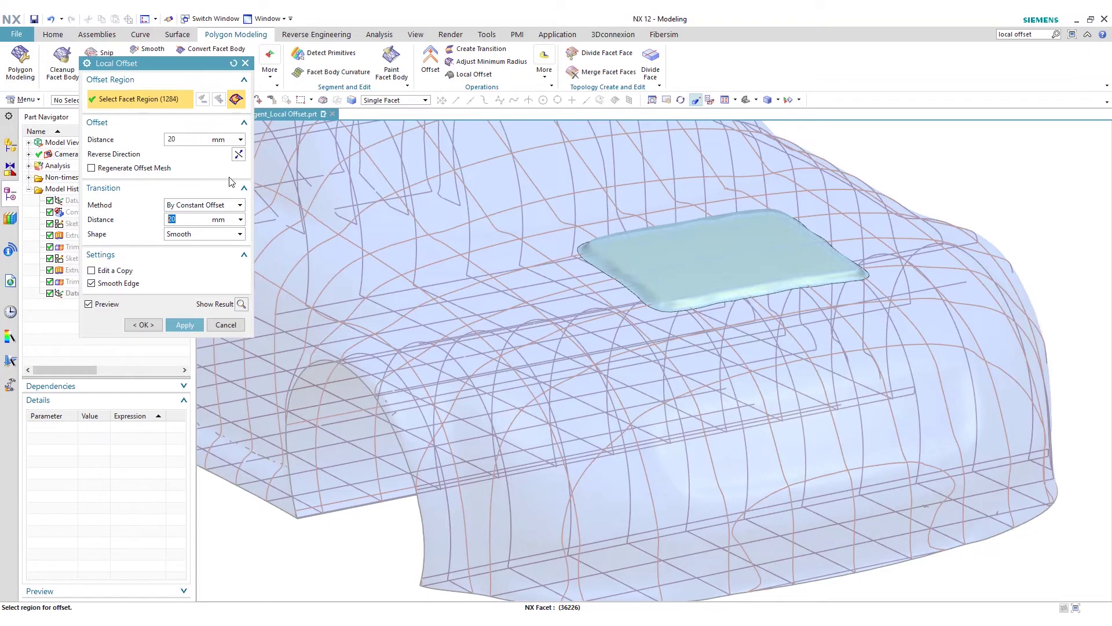
# - Preview the shaded offset result, reverse the offset direction, and preview the flipped result
pyautogui.click(240, 305)
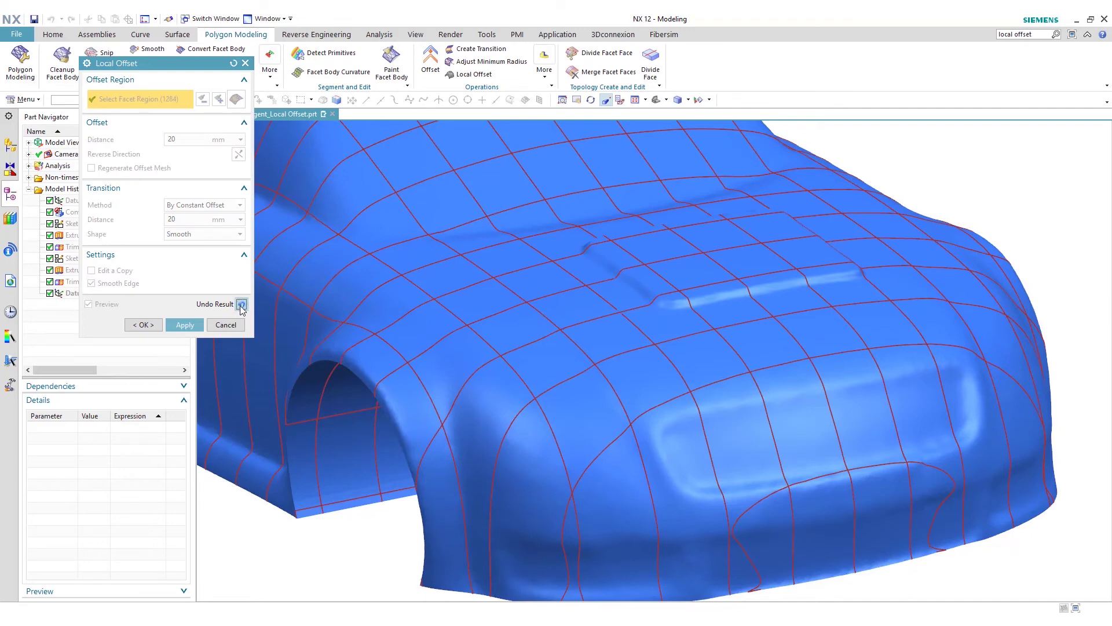
pyautogui.click(241, 305)
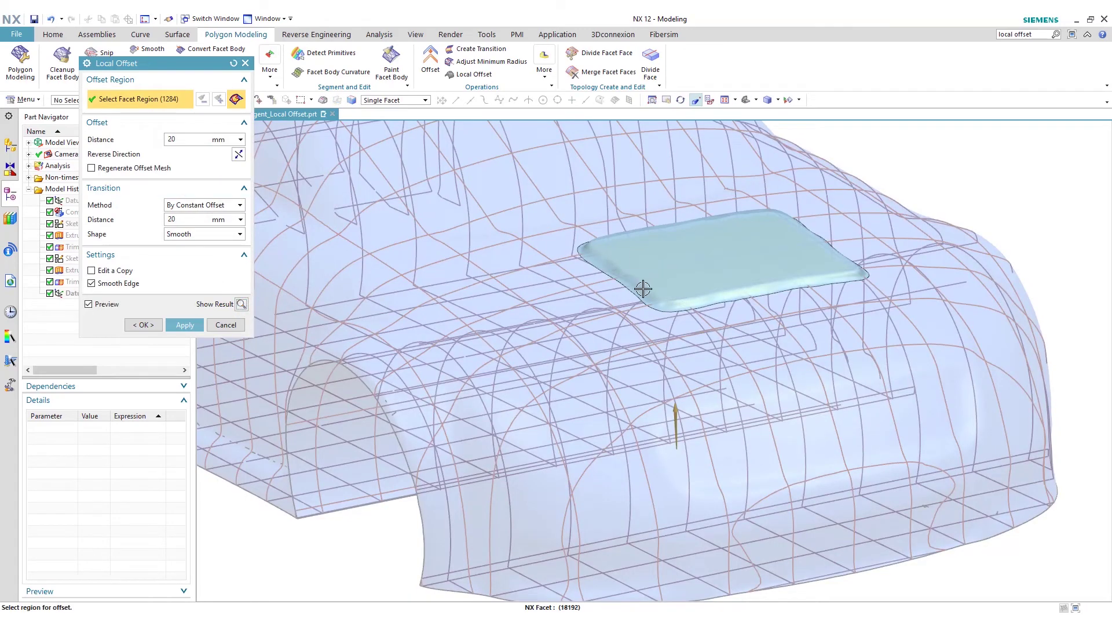
pyautogui.click(238, 154)
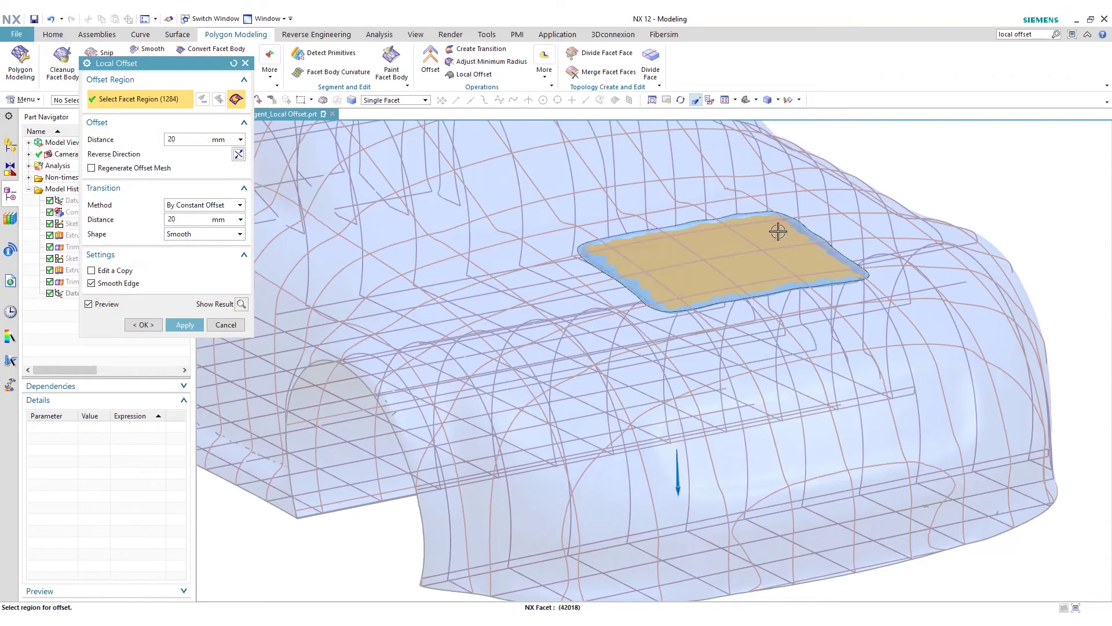
pyautogui.click(241, 304)
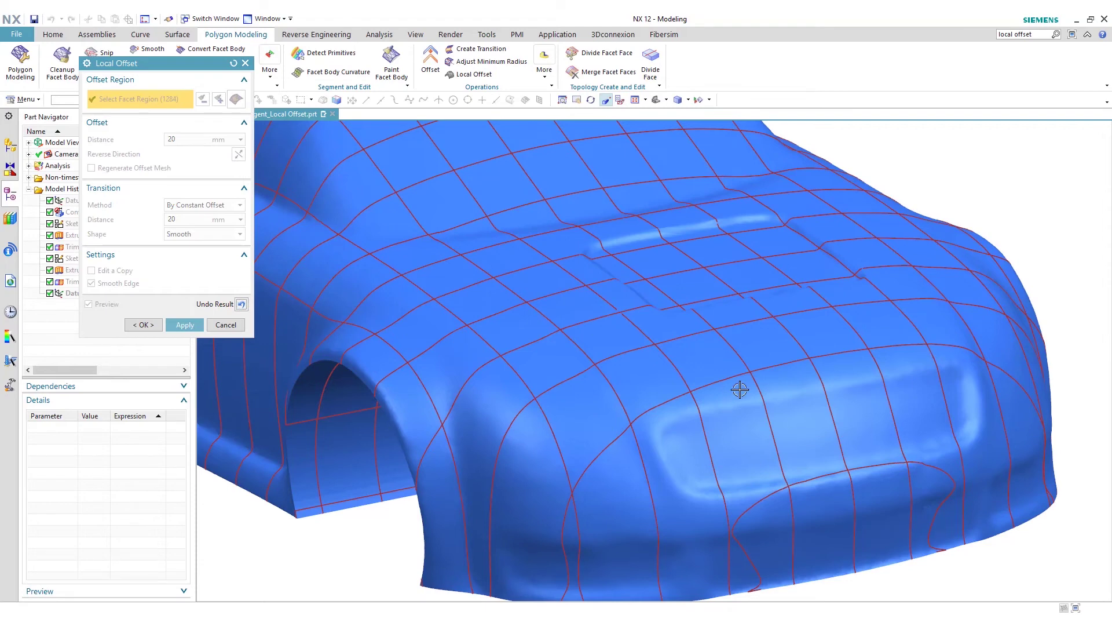
pyautogui.scroll(2, 838, 256)
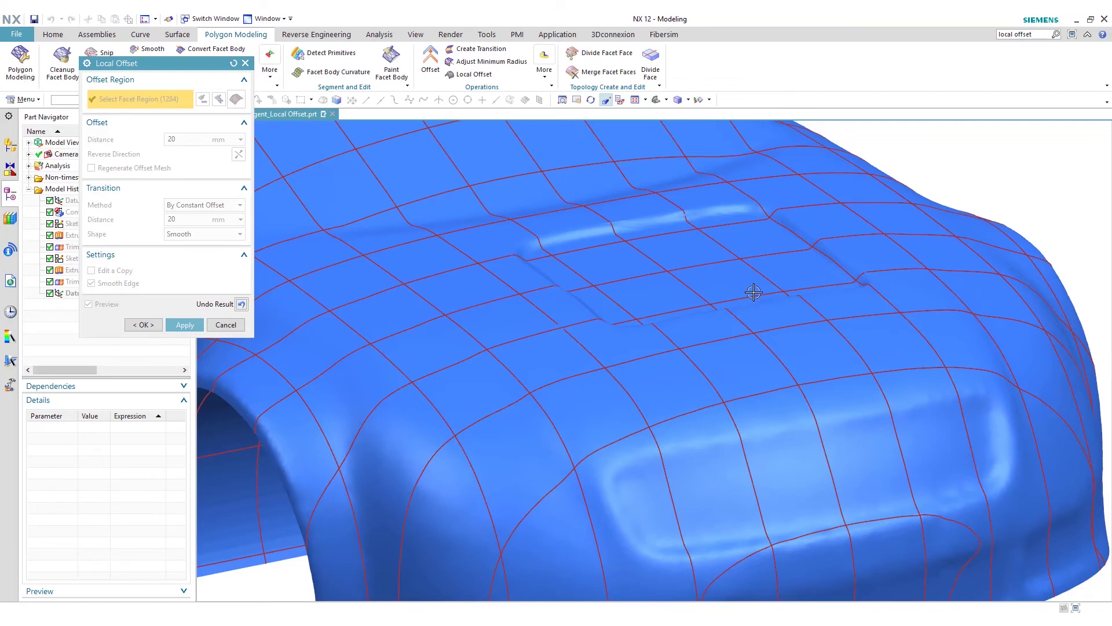
pyautogui.click(241, 304)
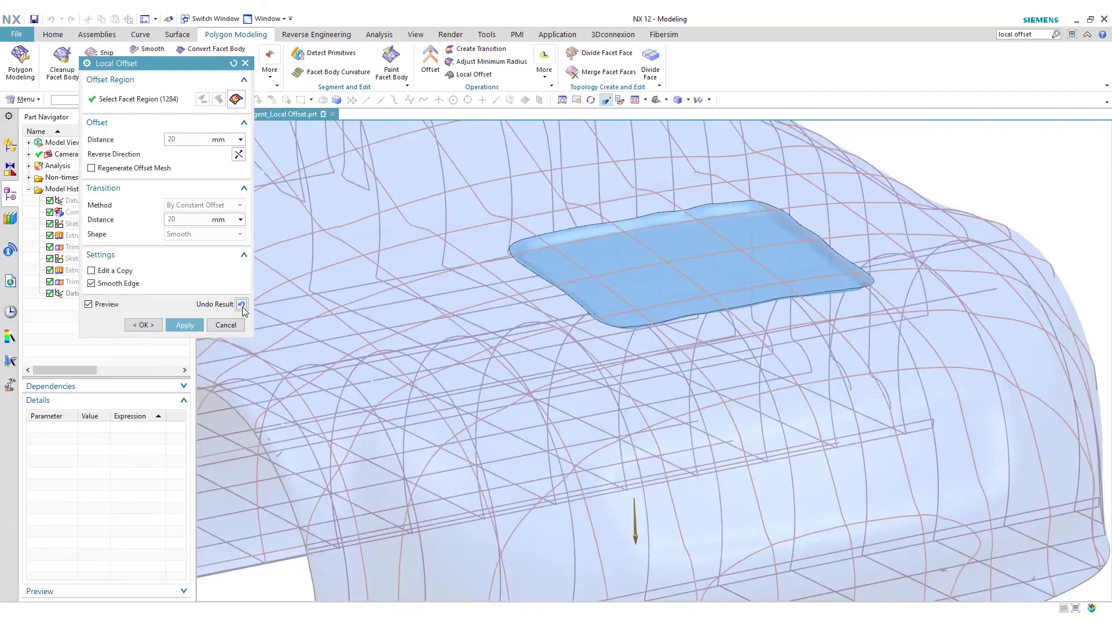
# - Flip the offset back outward and set a 30 mm By Constant Offset transition distance
pyautogui.click(238, 154)
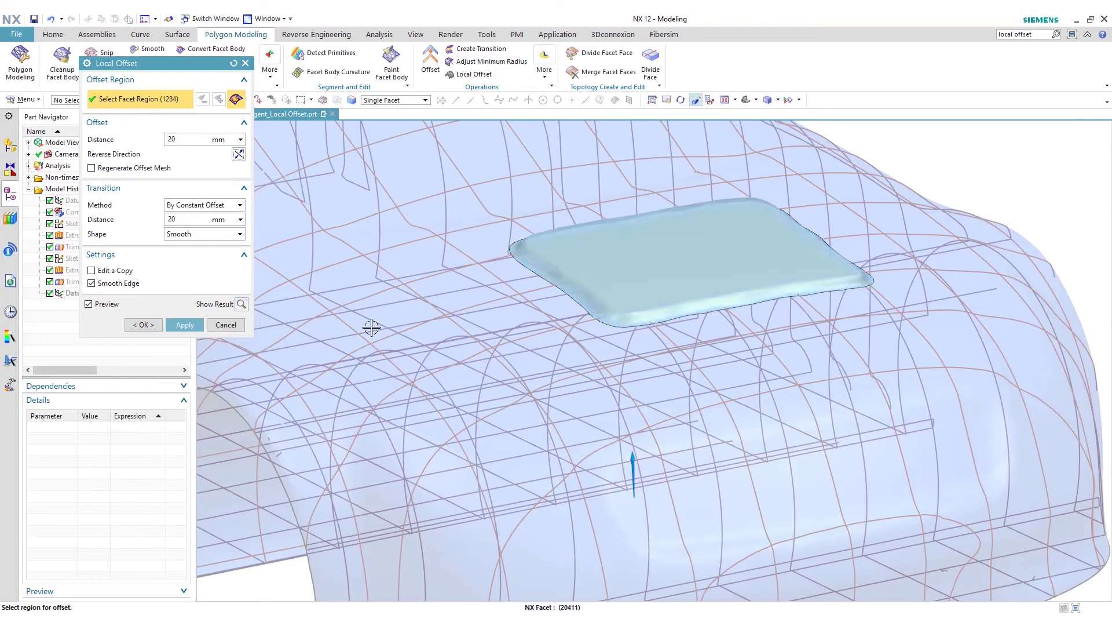
pyautogui.click(239, 205)
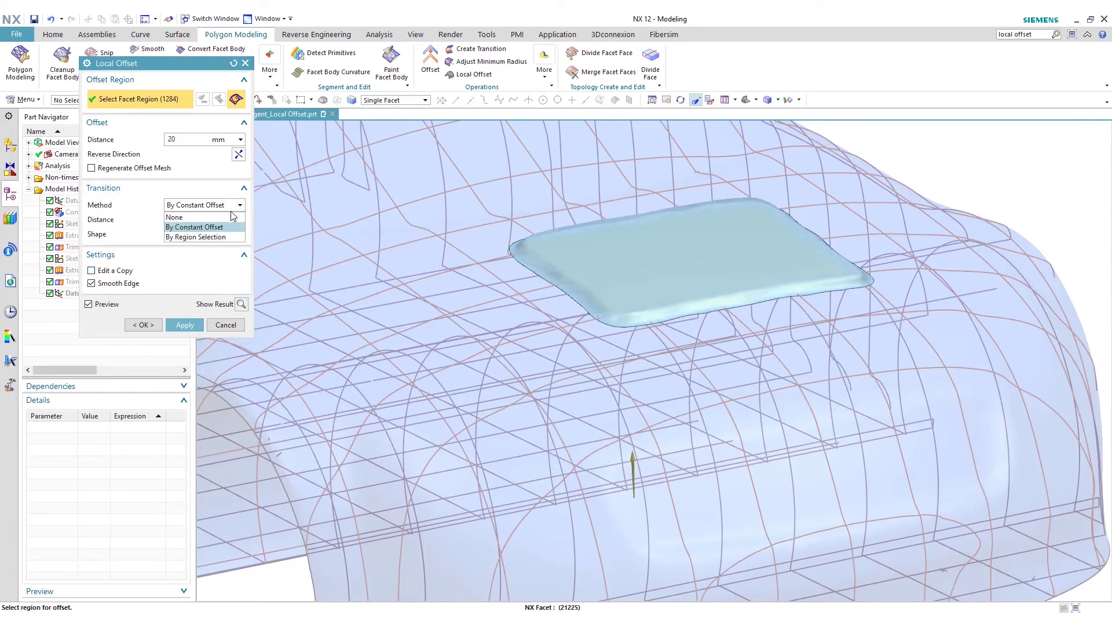
pyautogui.click(210, 238)
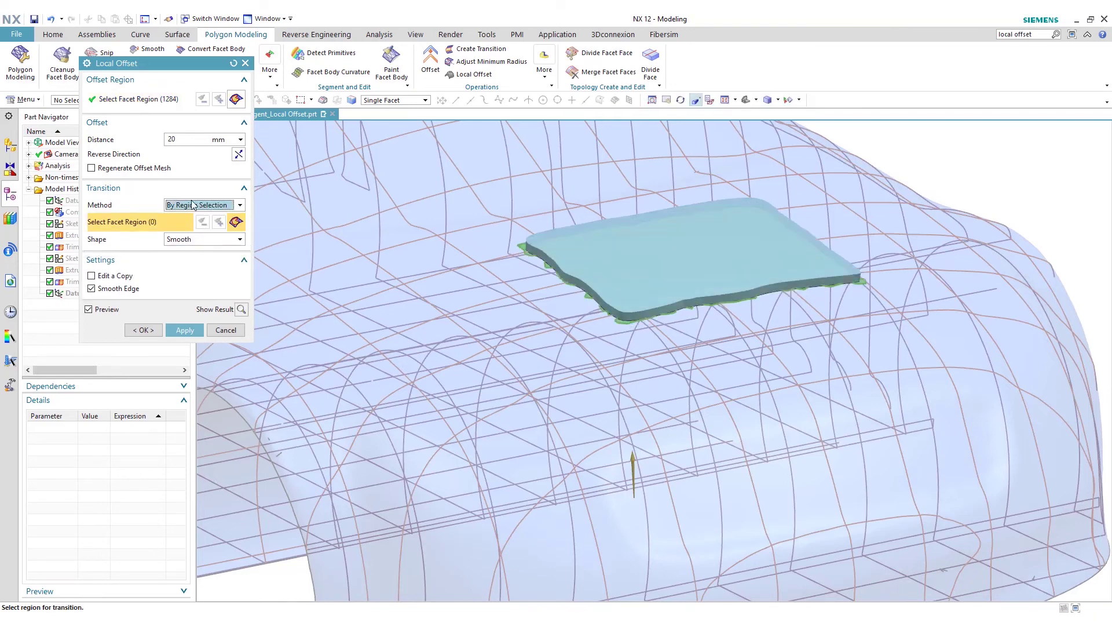
pyautogui.click(239, 207)
pyautogui.click(215, 229)
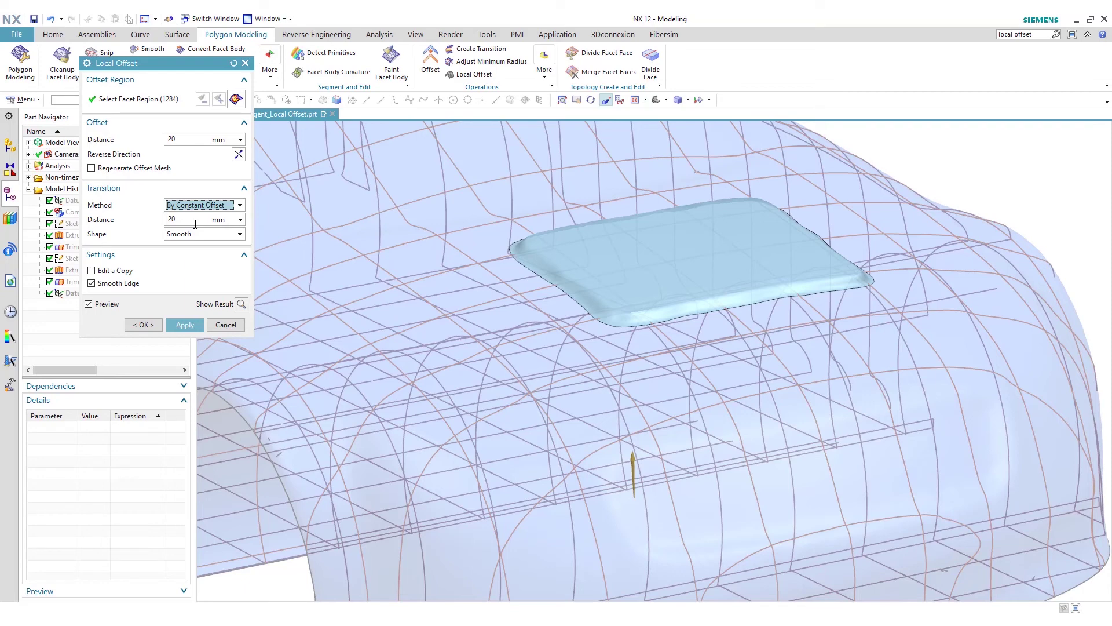
pyautogui.click(196, 224)
pyautogui.write('30')
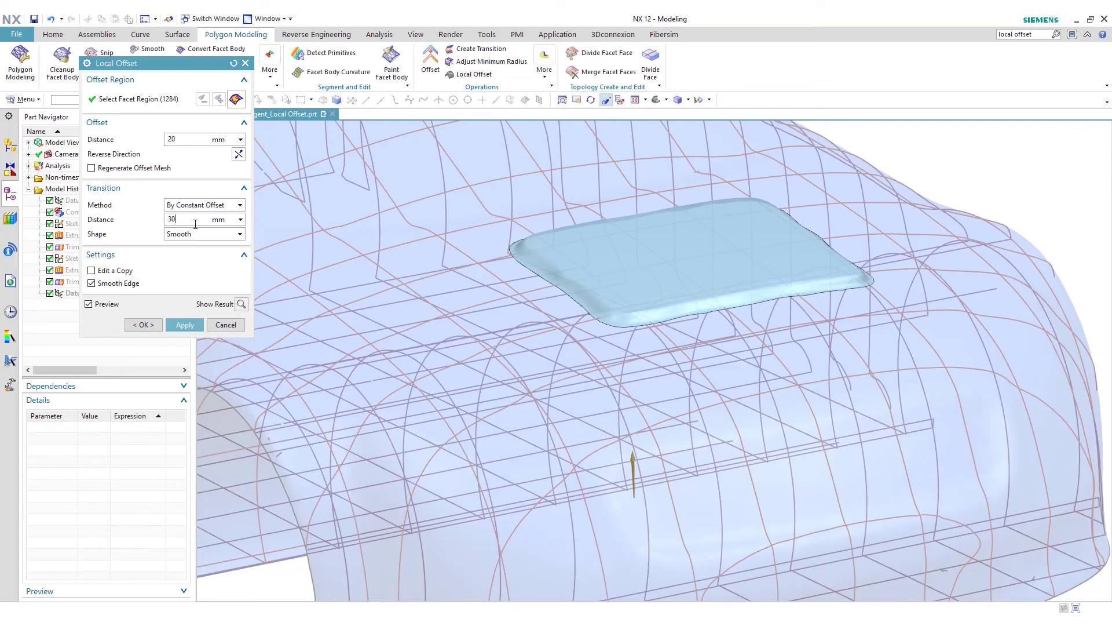
pyautogui.press('Return')
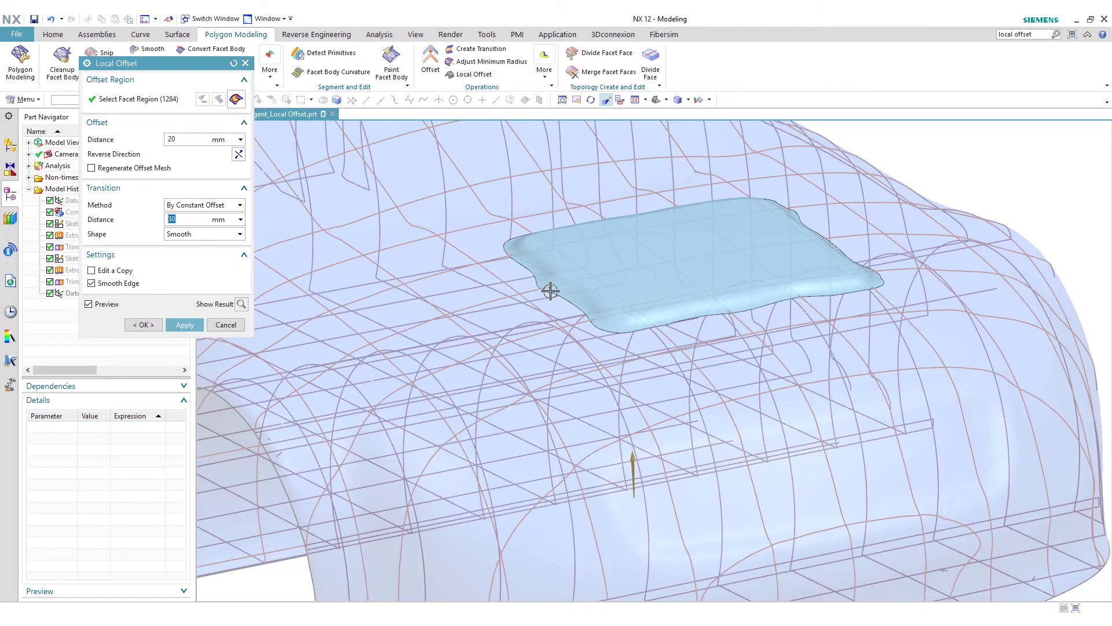
# - Commit the local offset, view the whole car, and bring up the Analysis tools
pyautogui.click(144, 324)
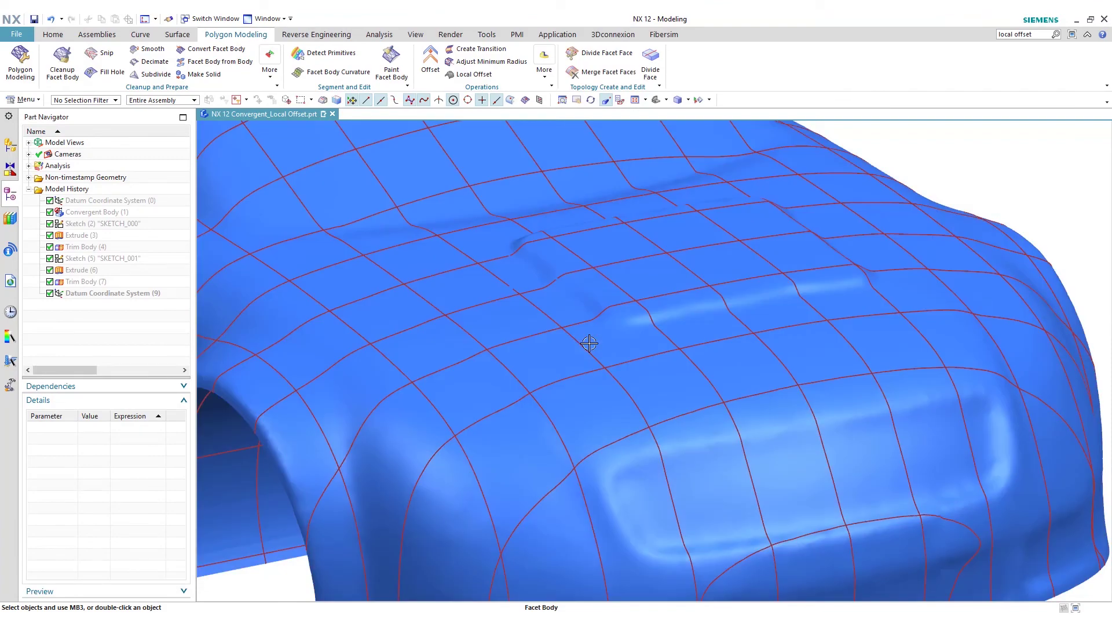
pyautogui.scroll(2, 588, 342)
pyautogui.moveTo(588, 343); pyautogui.dragTo(642, 250, button='middle')
pyautogui.scroll(-3, 640, 335)
pyautogui.scroll(2, 641, 335)
pyautogui.scroll(3, 640, 228)
pyautogui.scroll(-2, 692, 209)
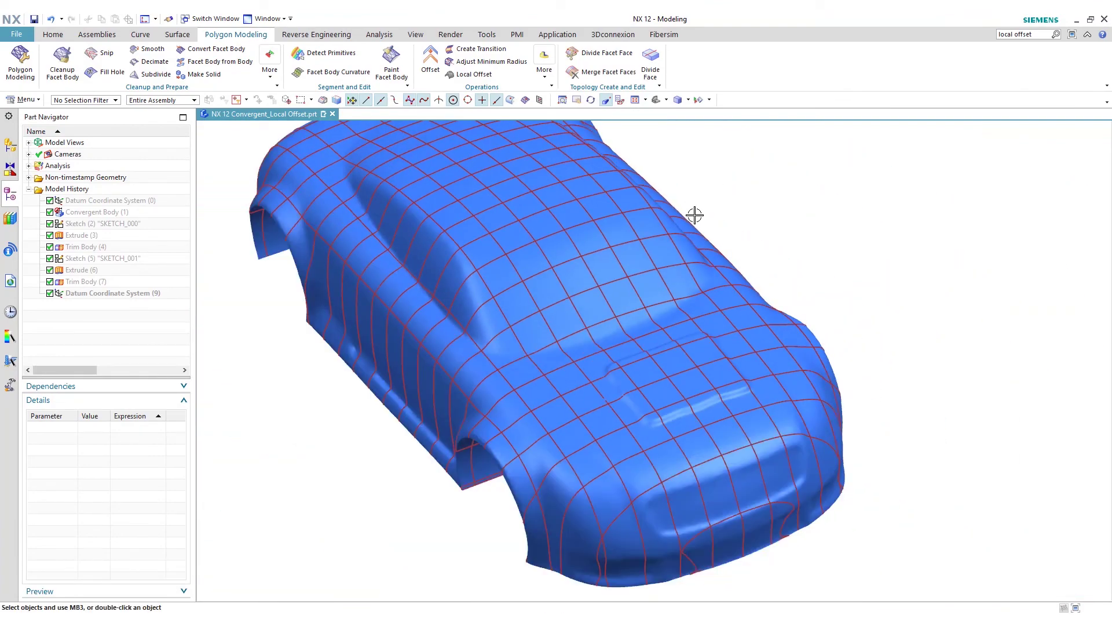
pyautogui.click(381, 36)
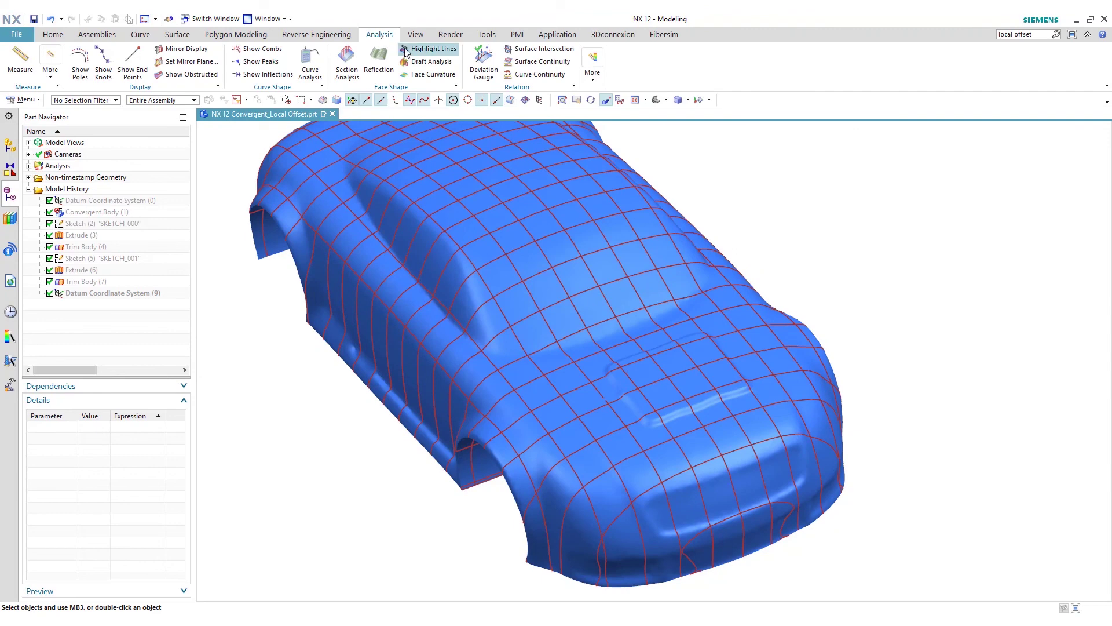